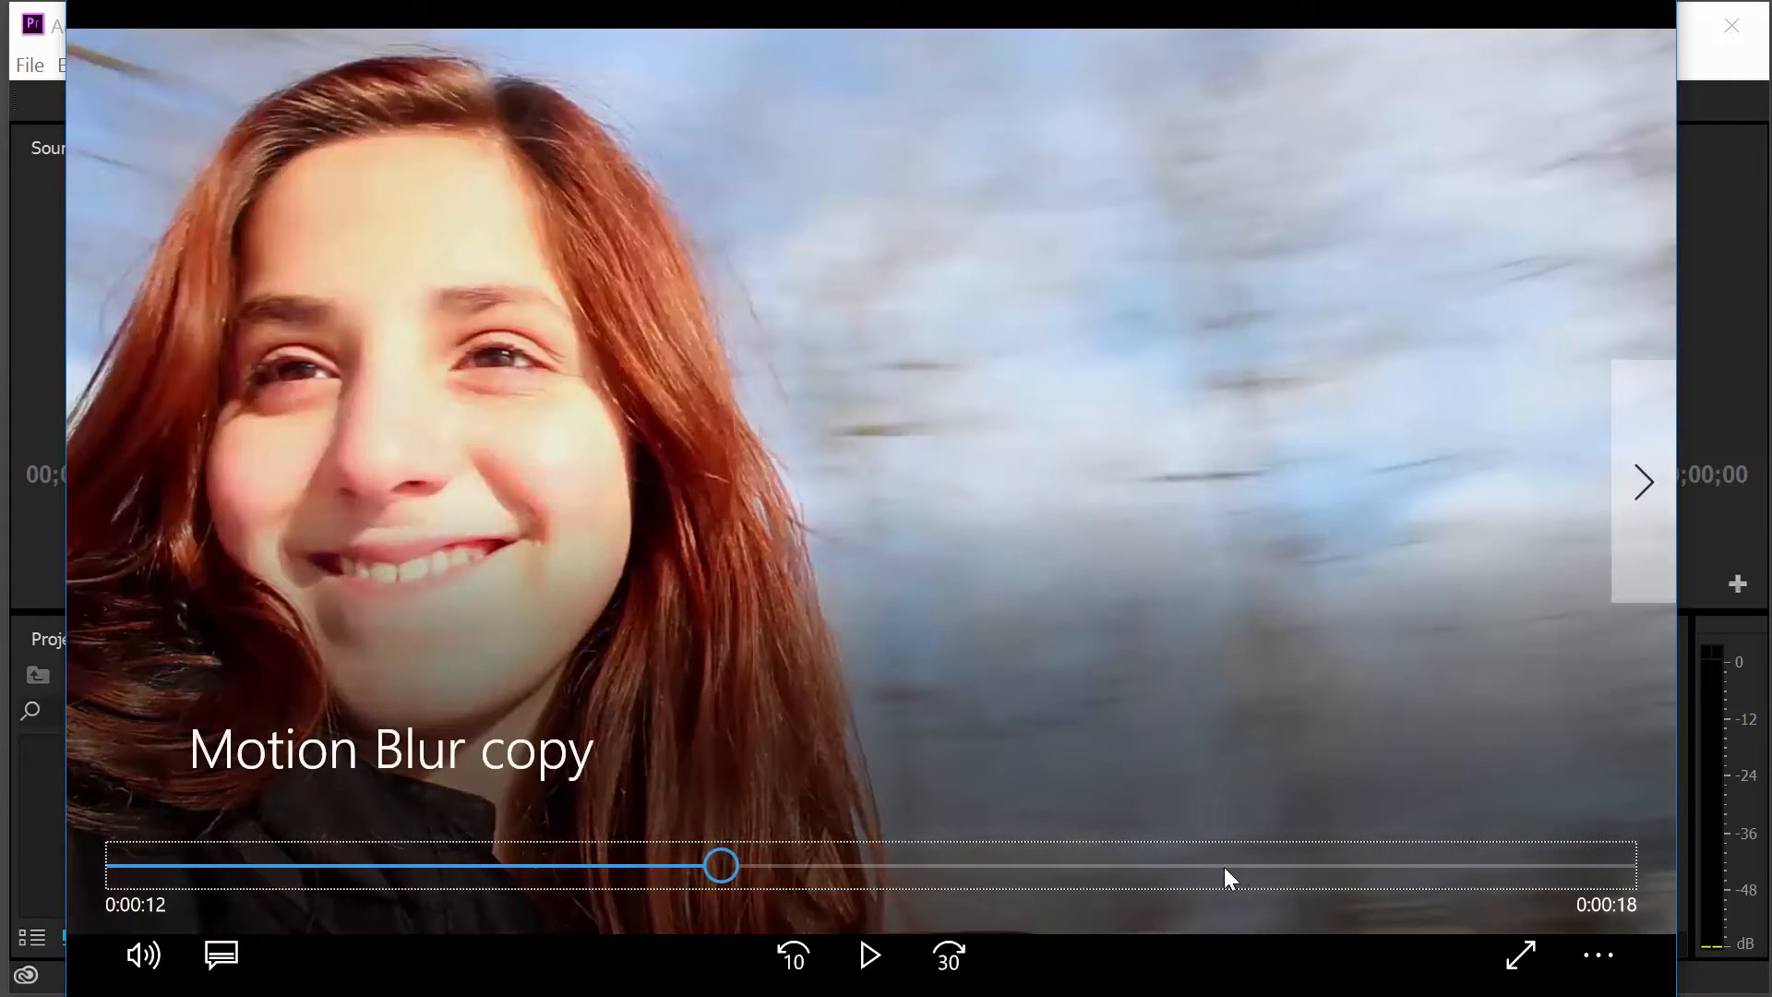
# - Jump the red-haired girl clip to about 22 seconds, then step back slightly
pyautogui.click(1261, 858)
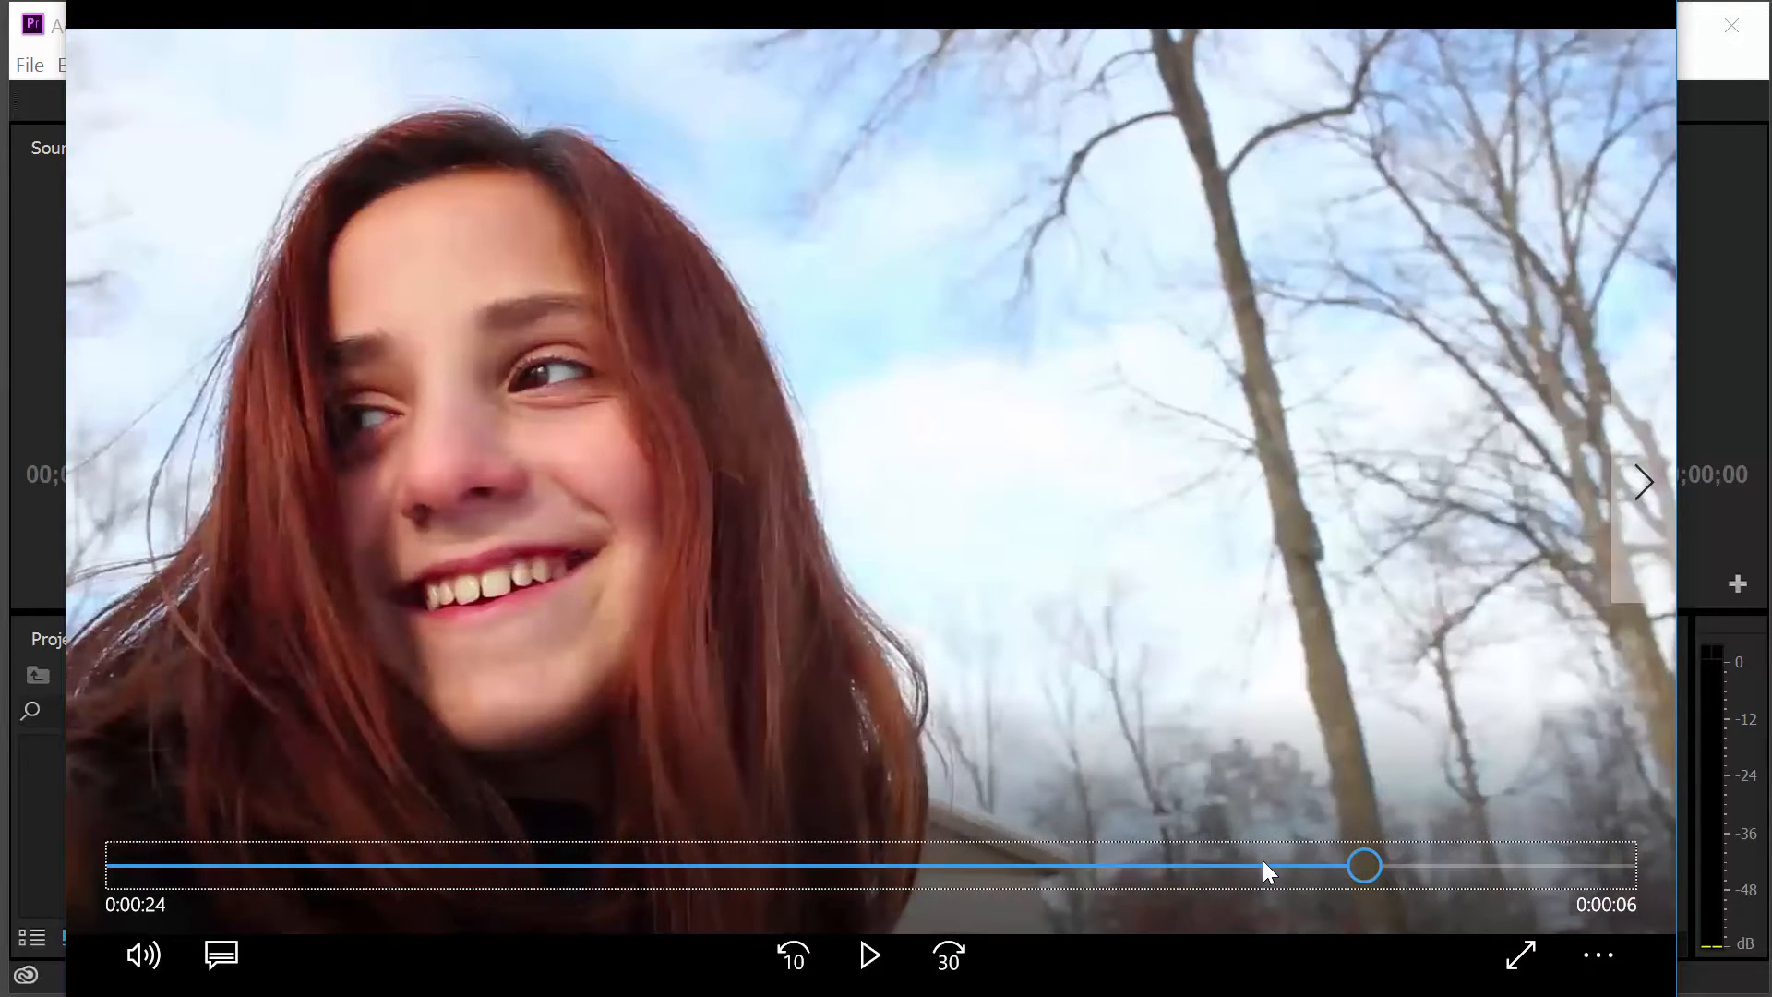
pyautogui.press('Left')
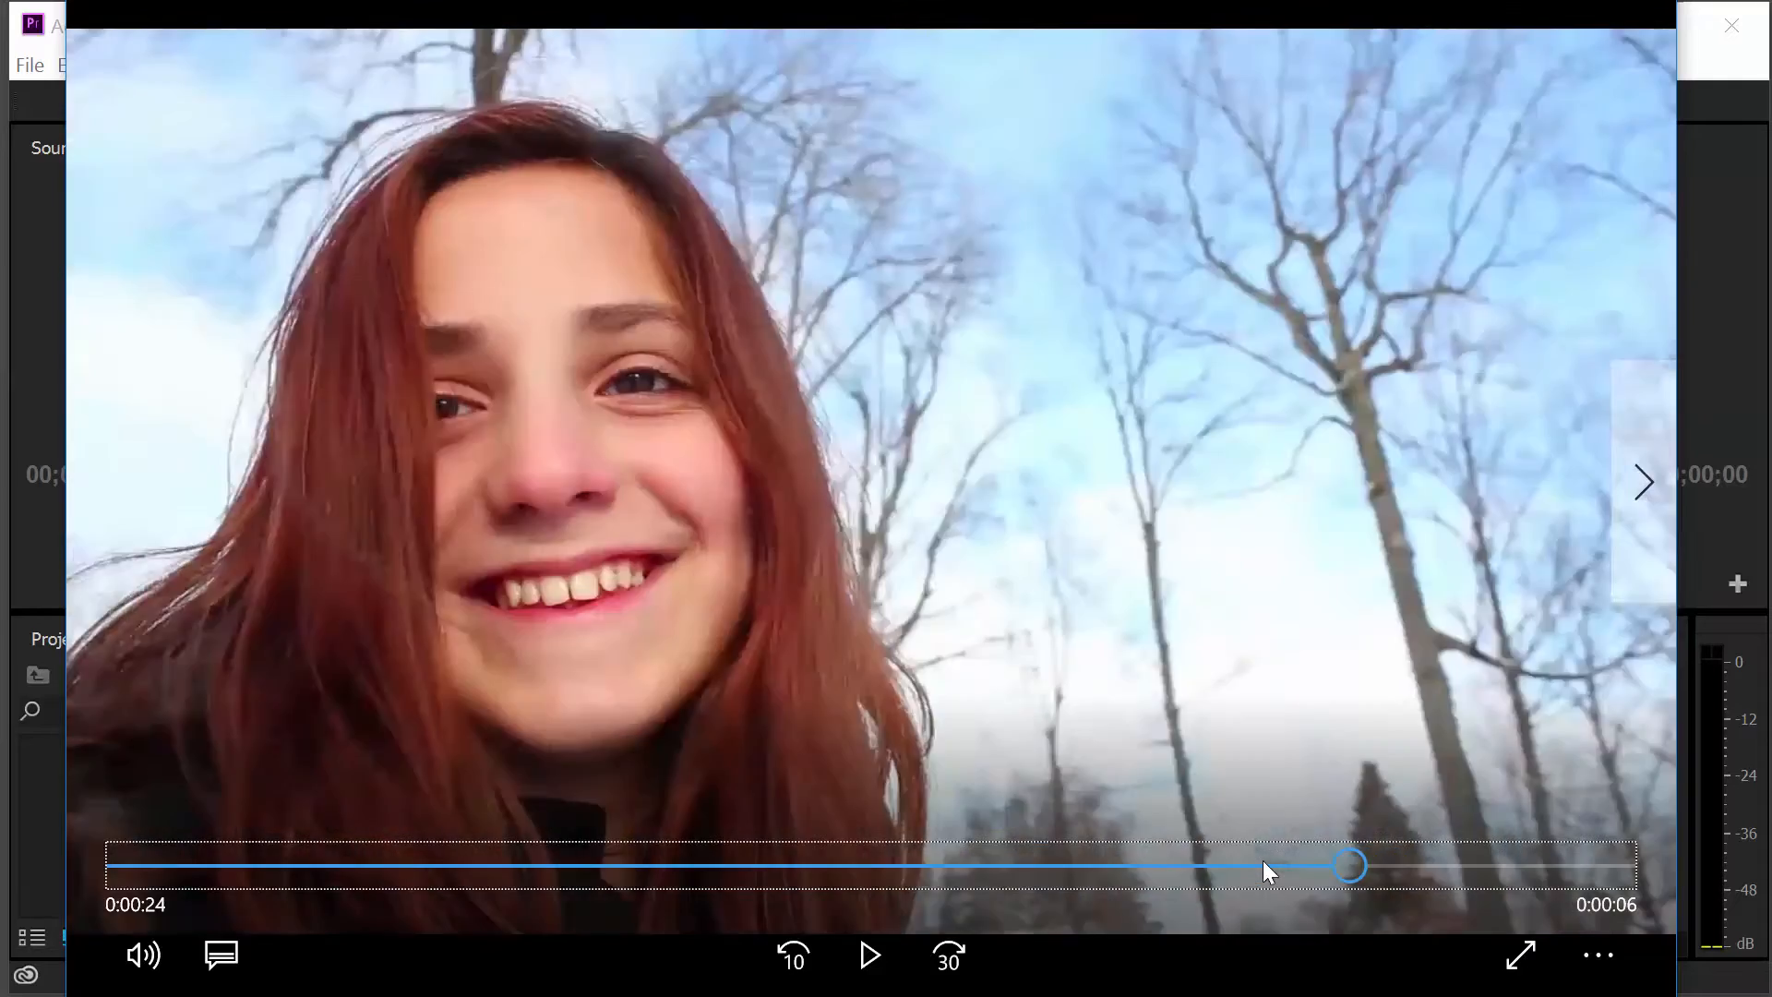
pyautogui.press('Left')
# - Settle at about 23 seconds, return near the start, then skip forward to about 22 seconds
pyautogui.click(1264, 869)
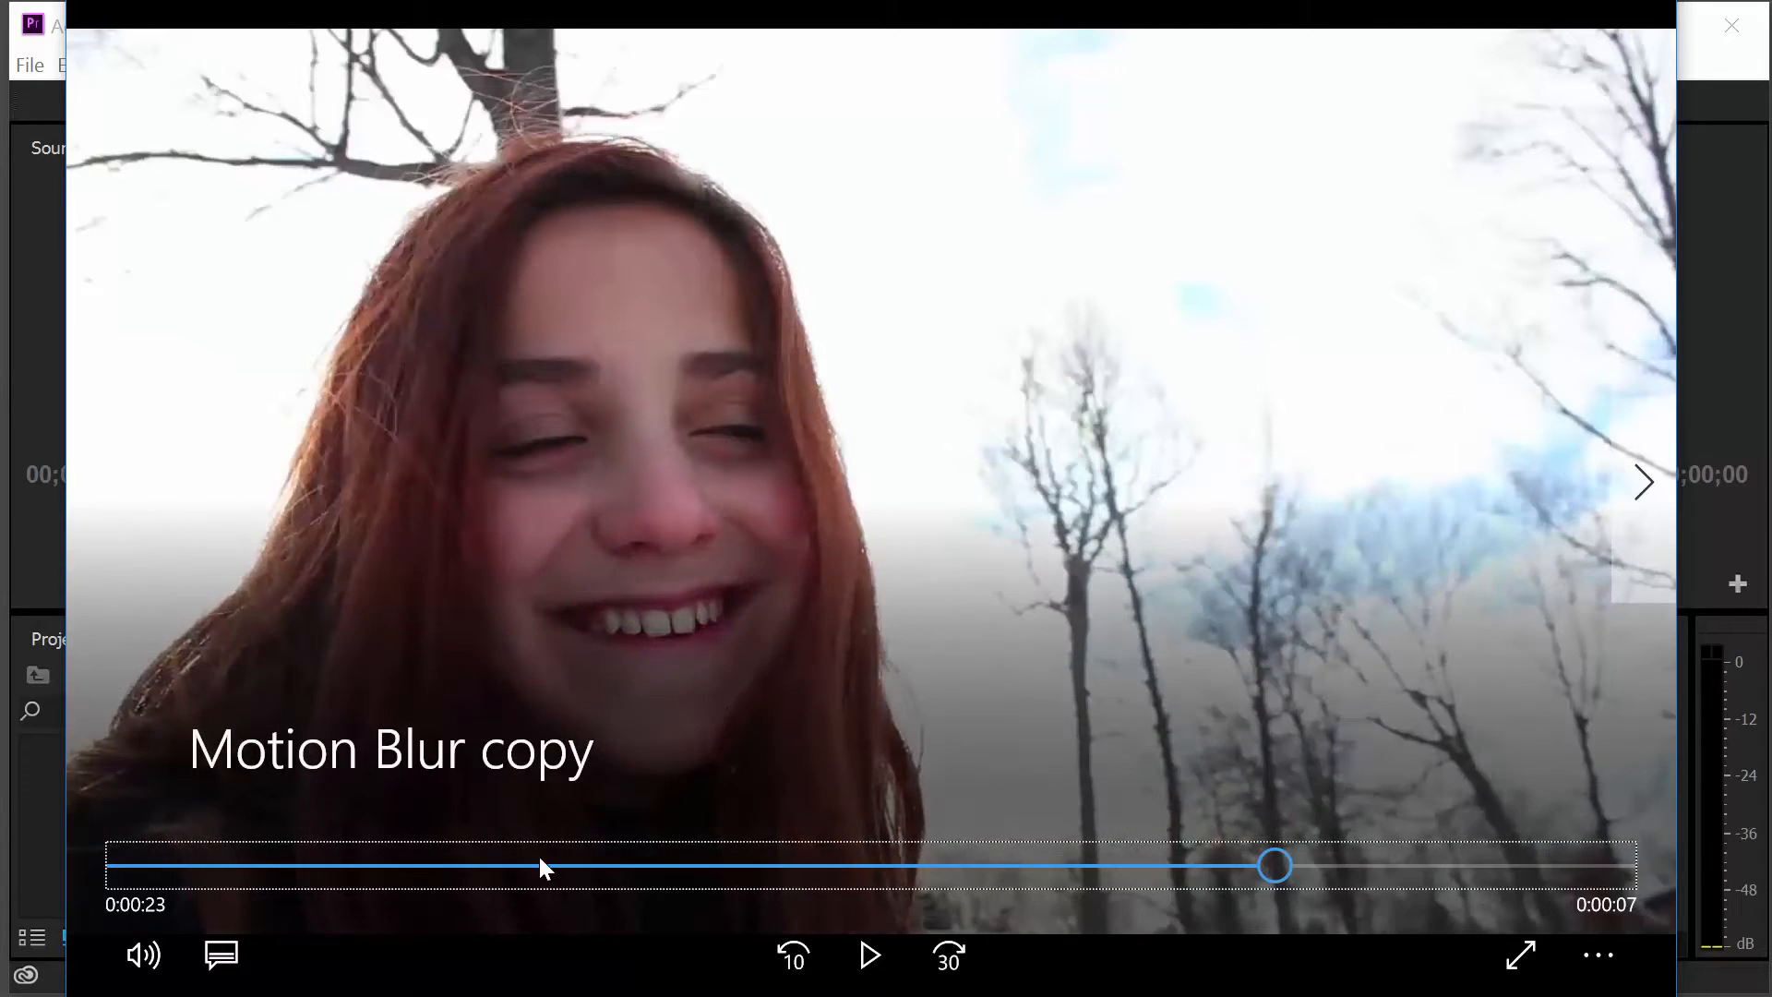
pyautogui.click(508, 864)
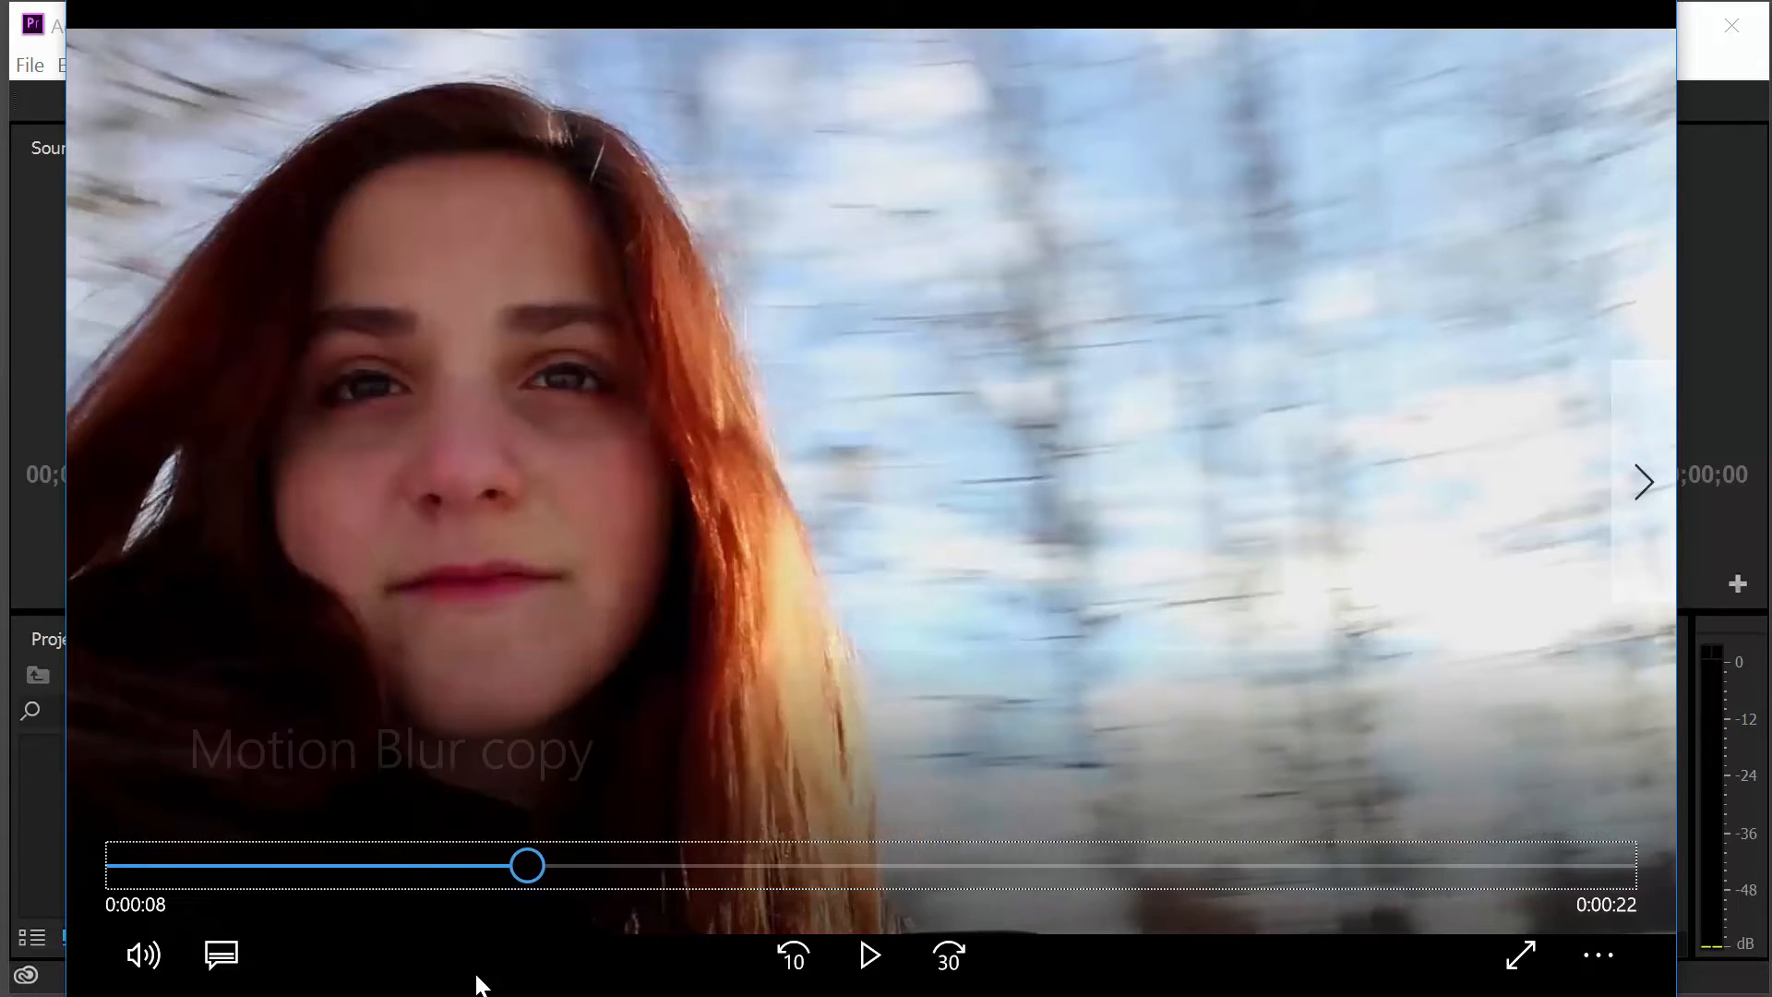
pyautogui.click(1282, 868)
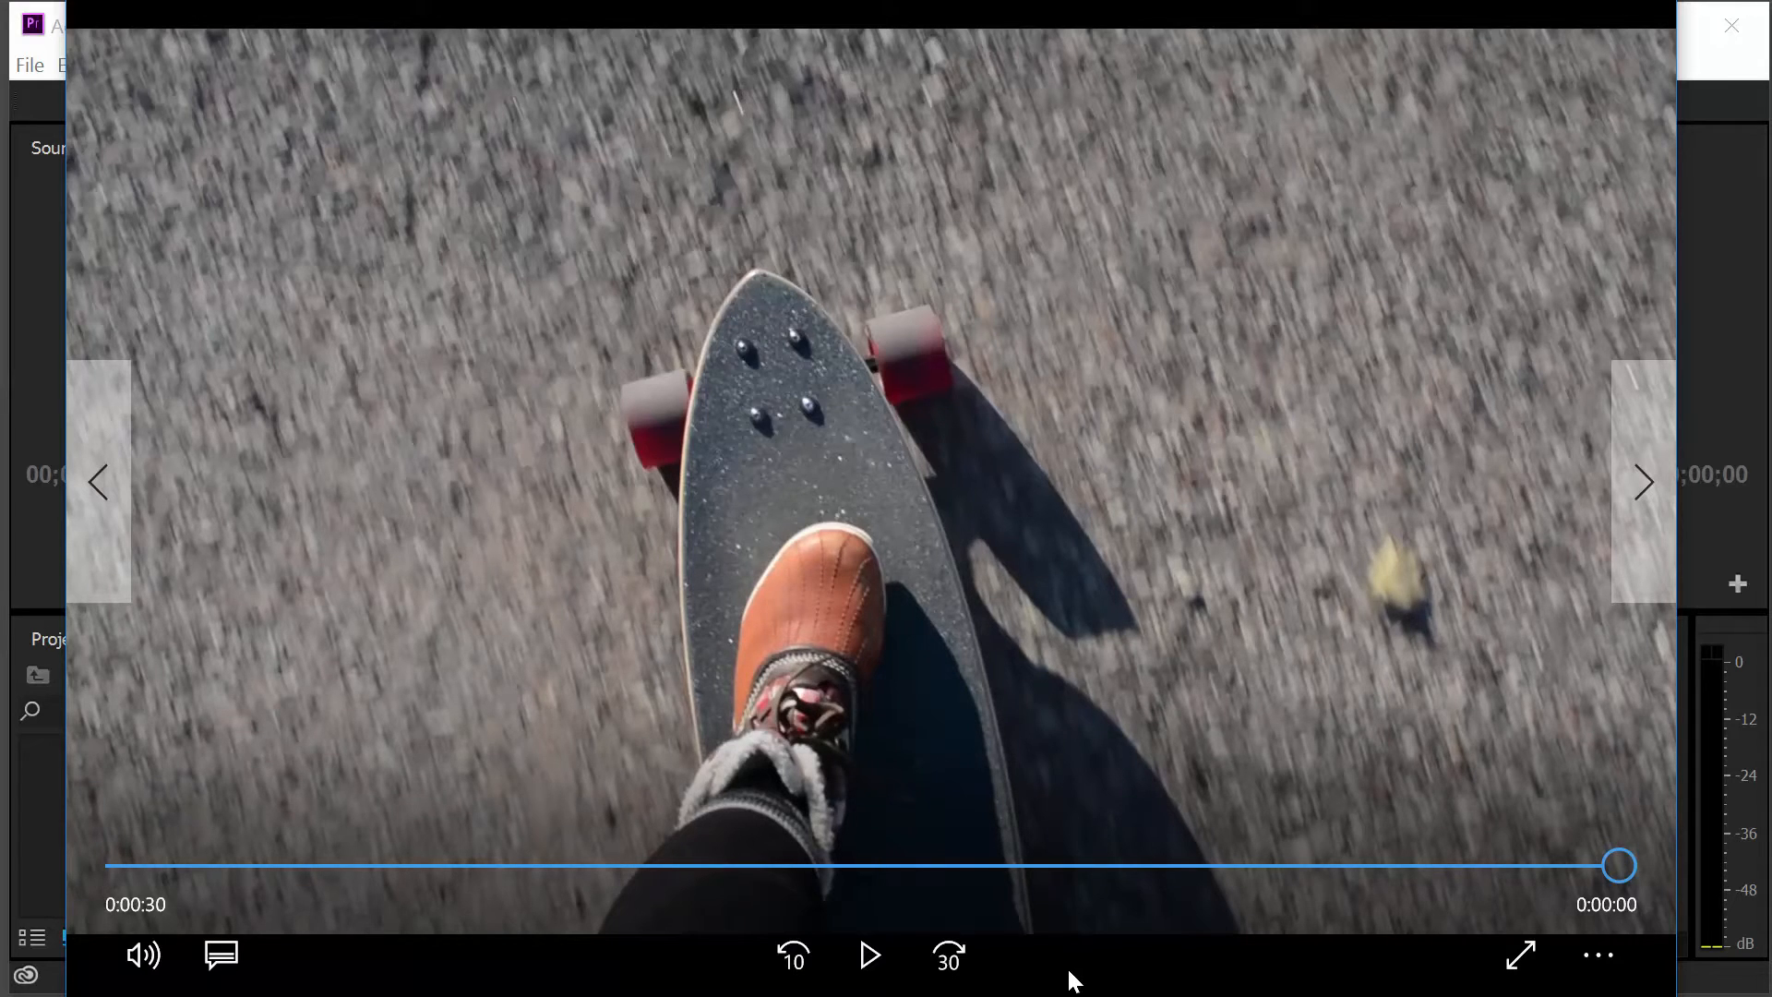
# - Scrub the skateboard clip to 8 seconds, 22 seconds, back to 9, then nudge to 11 seconds
pyautogui.click(549, 863)
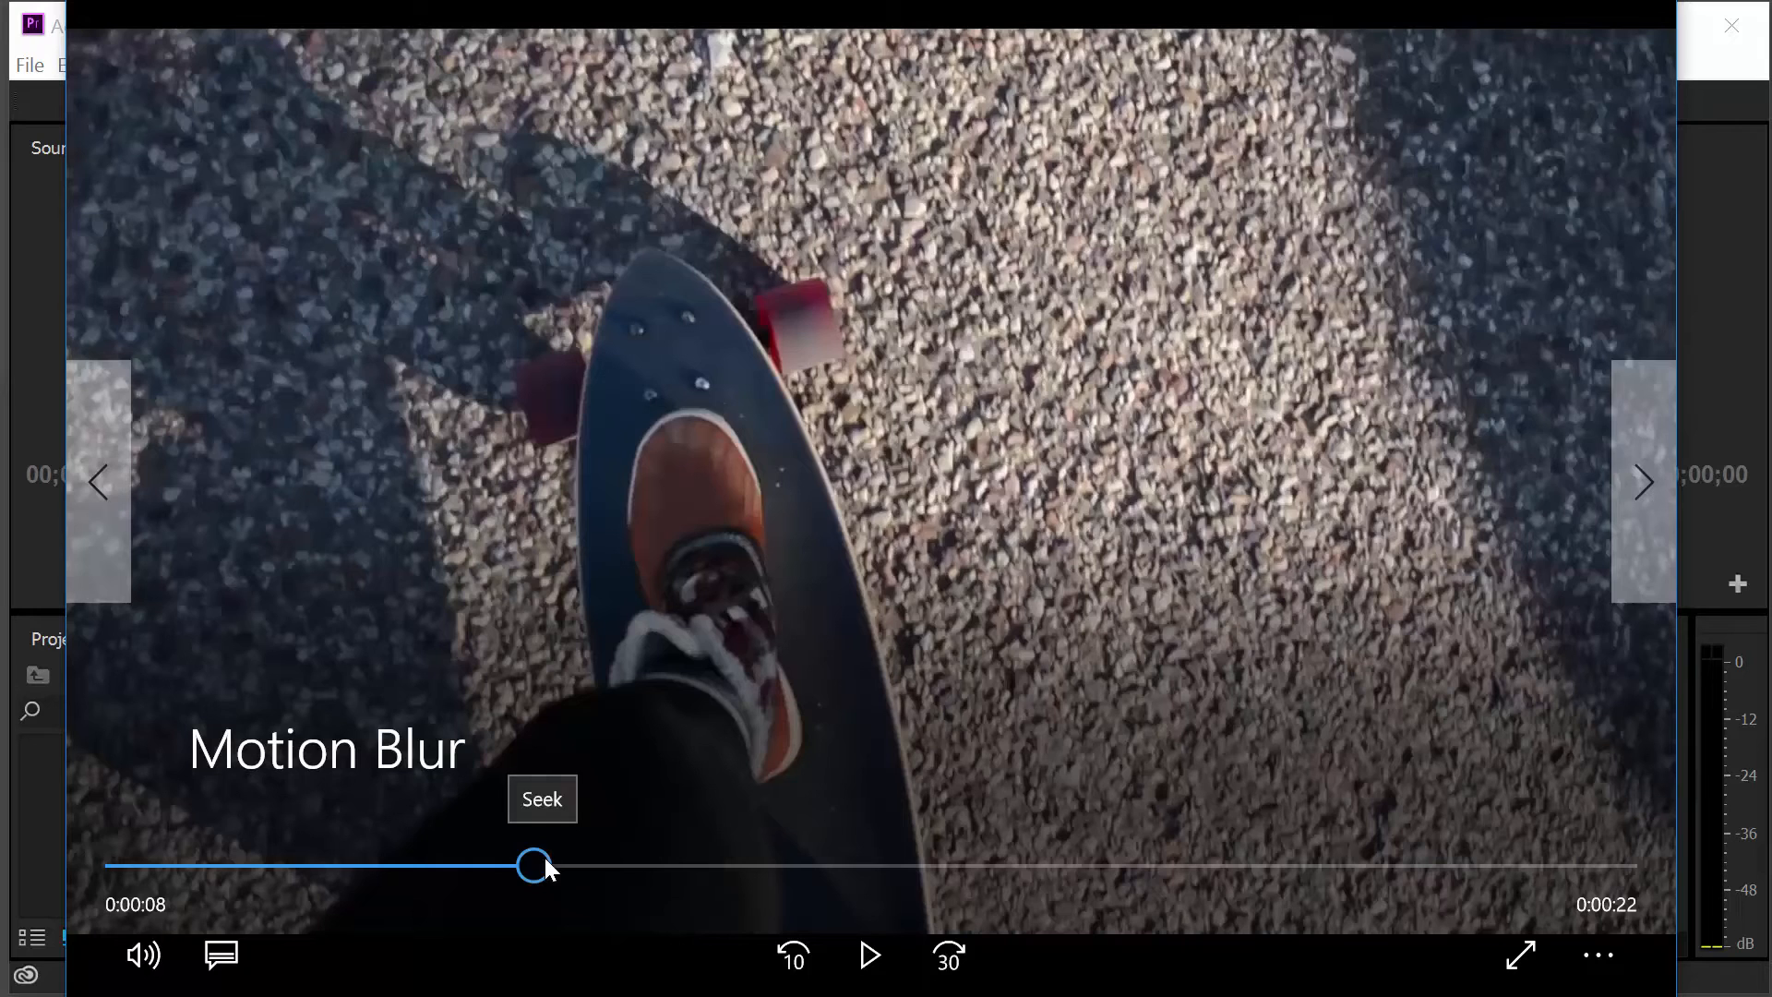
pyautogui.click(1250, 865)
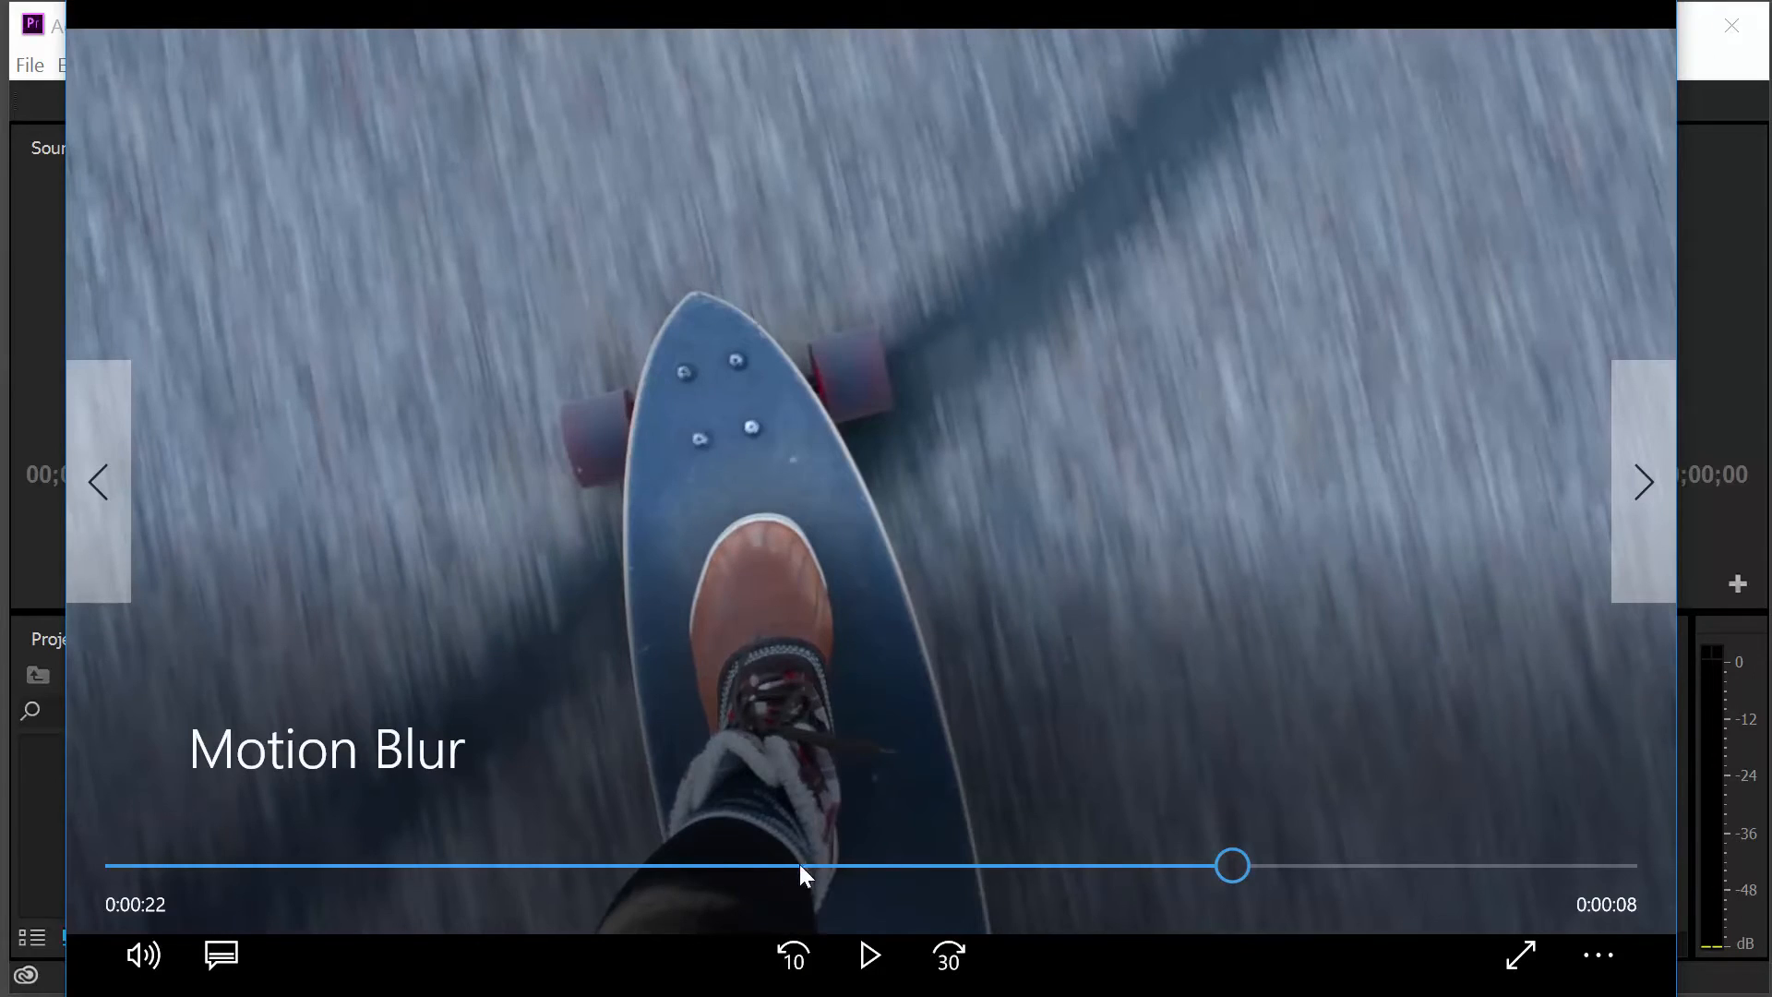
pyautogui.click(605, 863)
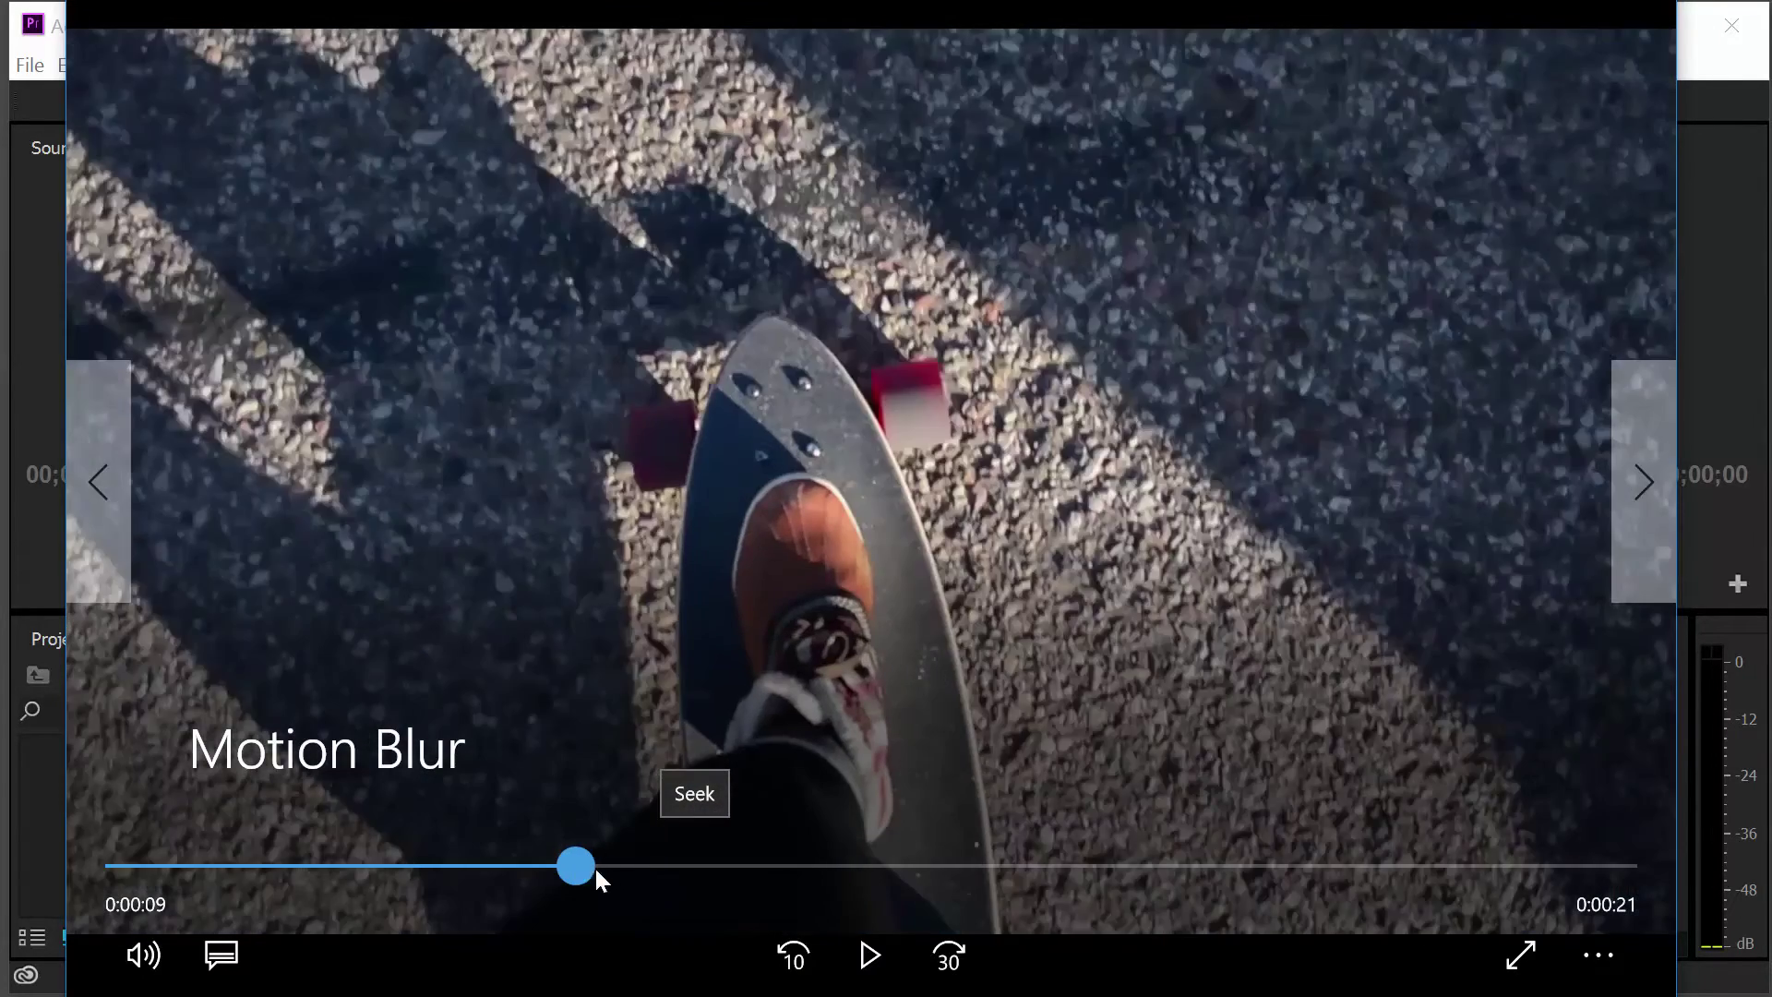
pyautogui.moveTo(598, 869)
pyautogui.mouseDown()
pyautogui.moveTo(696, 864)
pyautogui.moveTo(390, 864)
pyautogui.moveTo(1273, 864)
pyautogui.mouseUp()
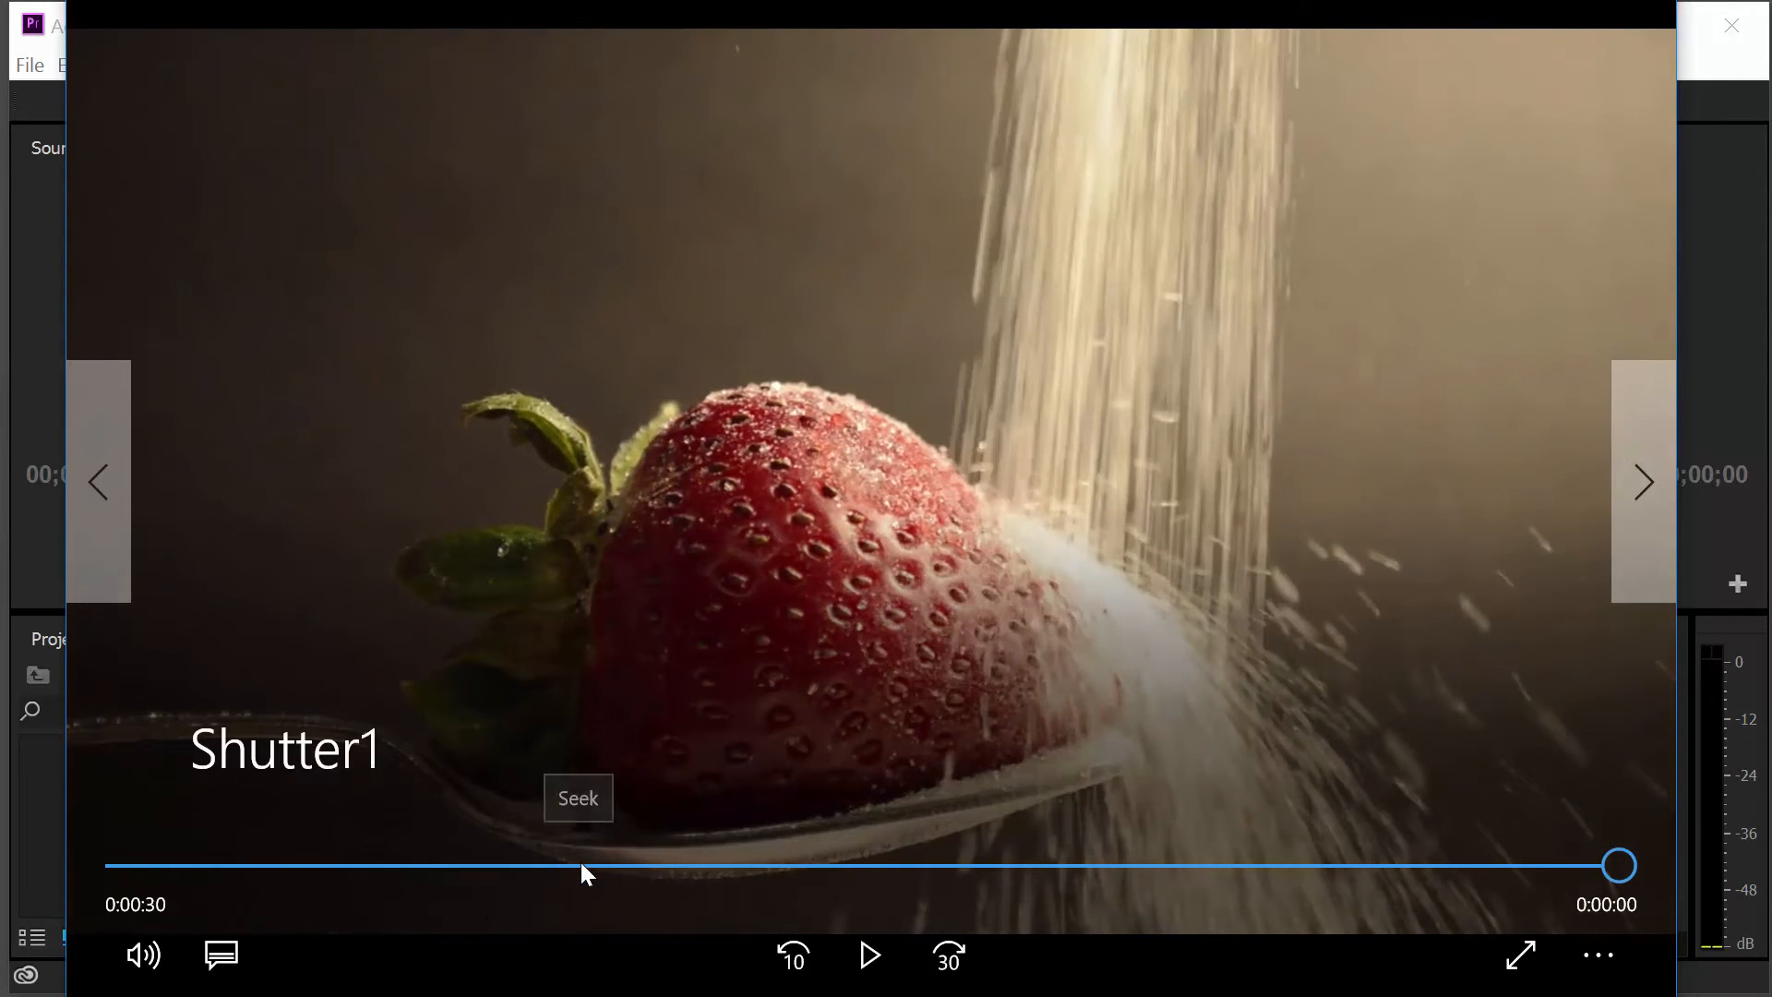
# - Scrub the sugar-on-strawberry clip to 9 seconds, 23 seconds, then back to about 11 seconds
pyautogui.click(581, 863)
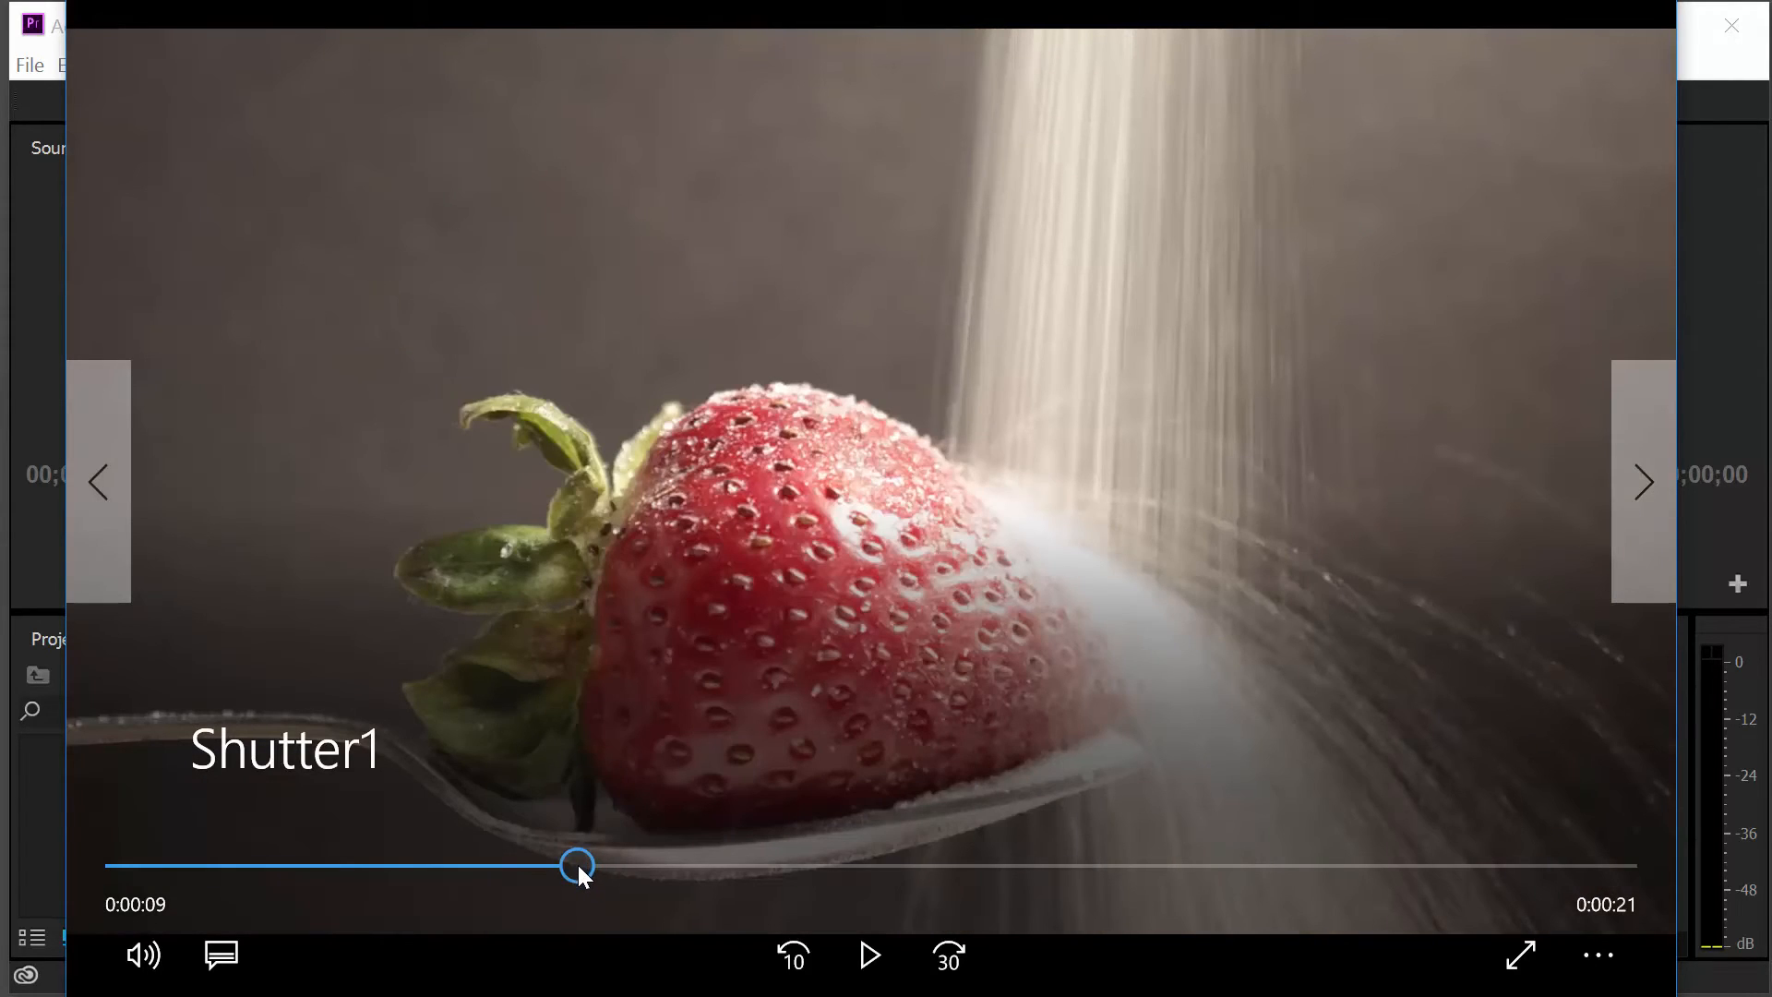
pyautogui.click(1291, 862)
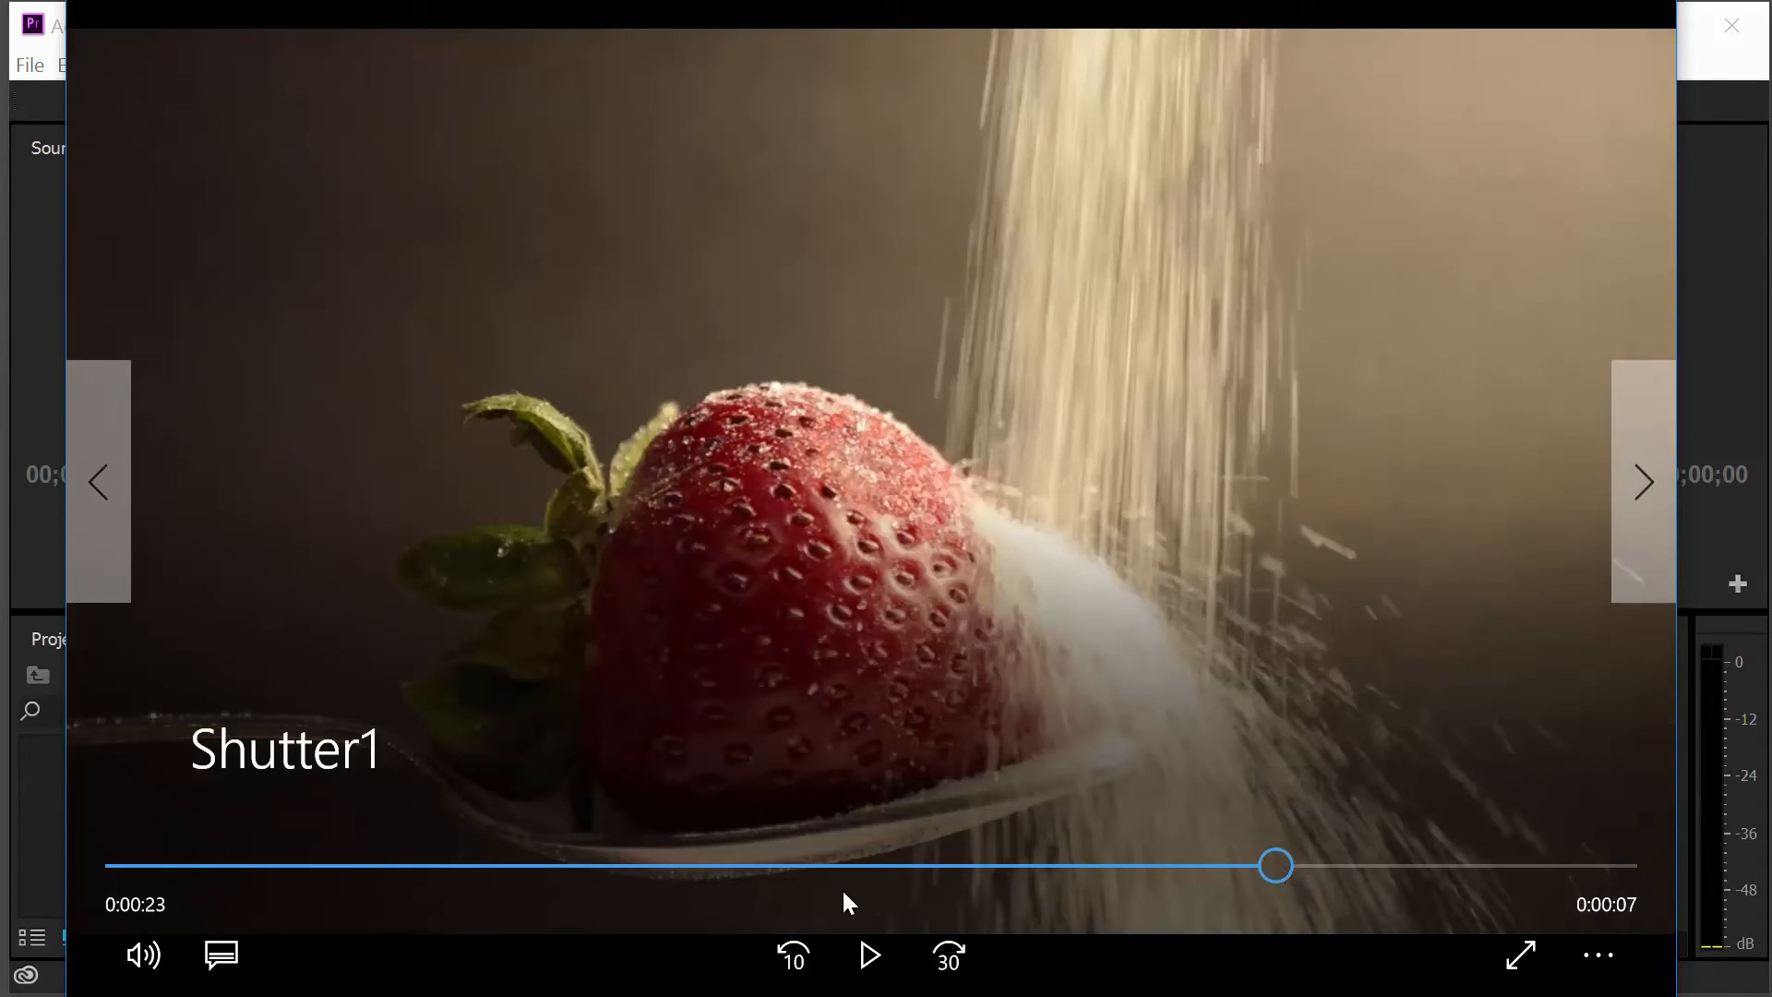
pyautogui.click(706, 863)
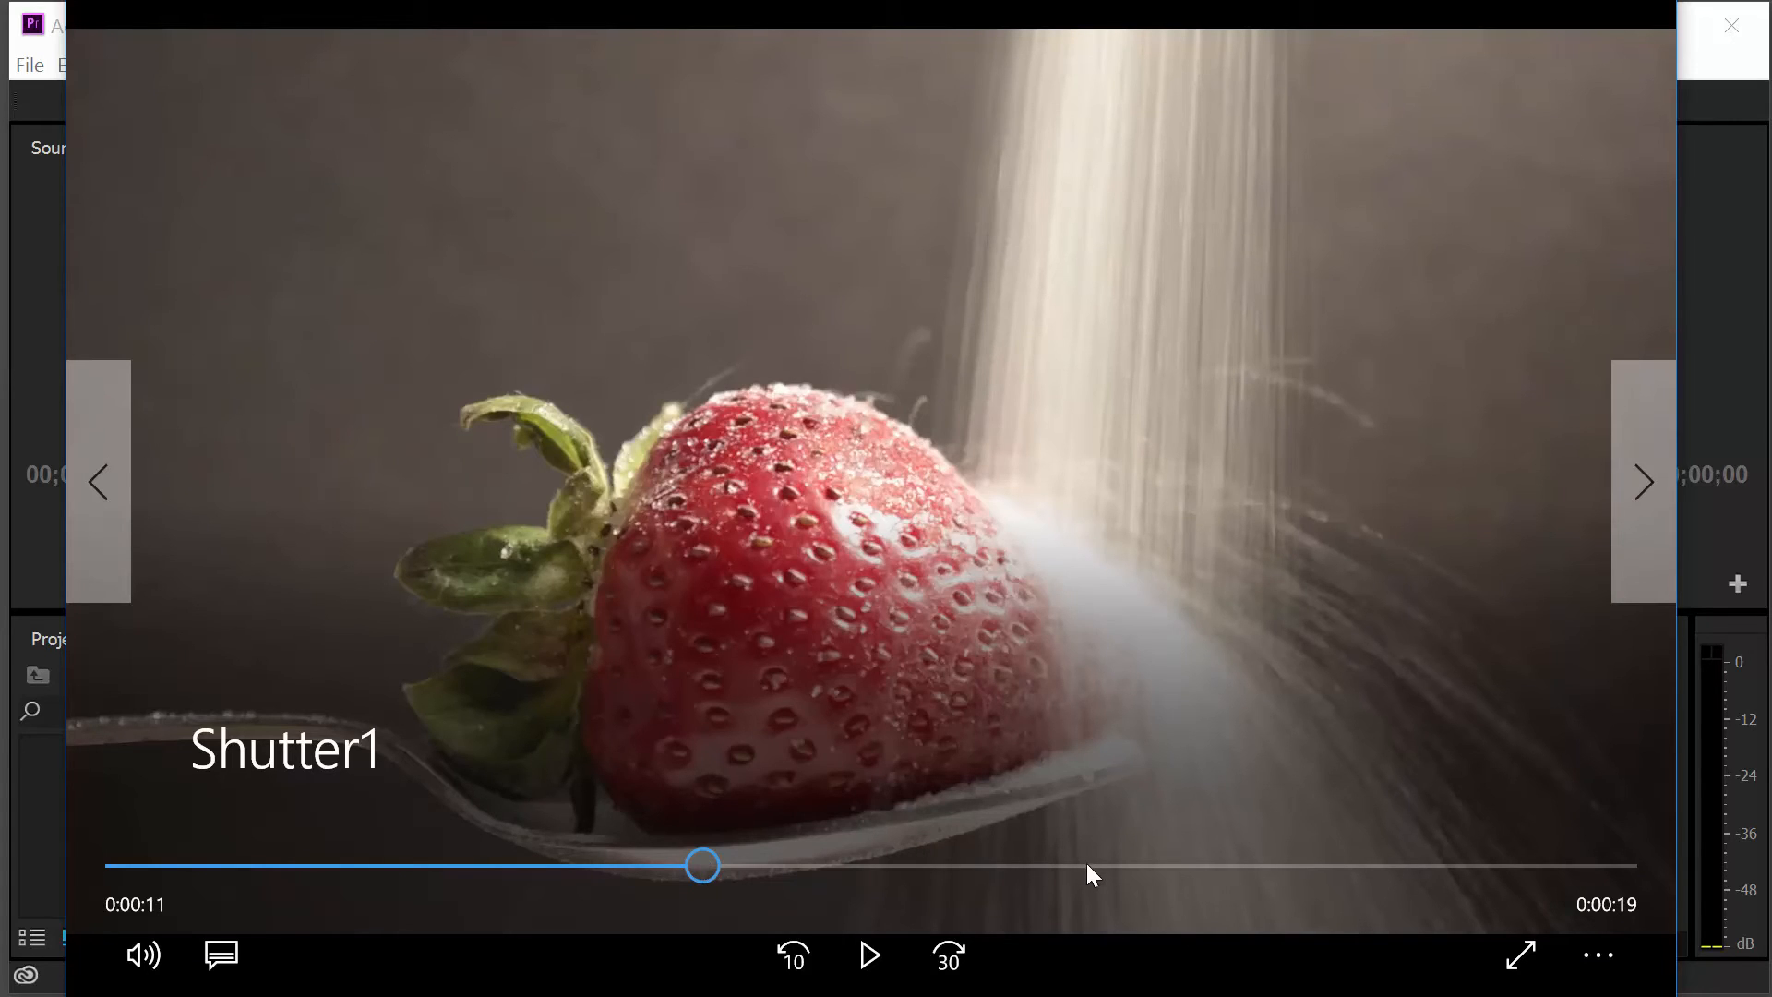